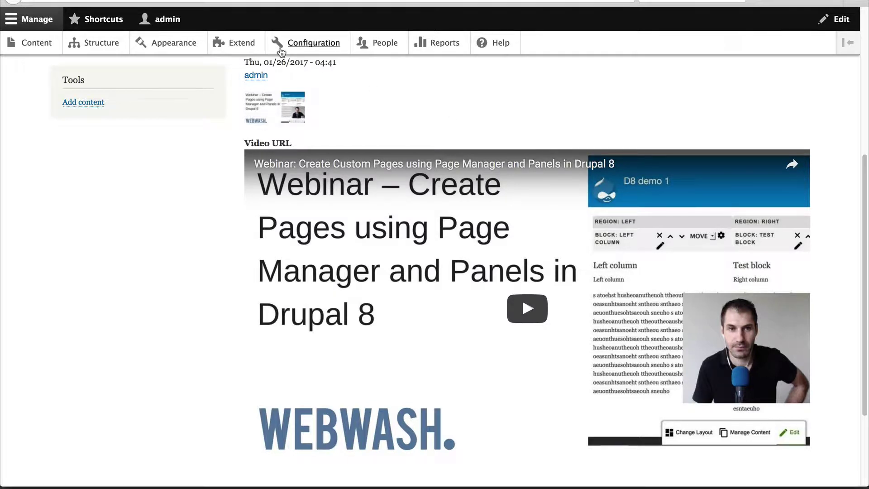
- Find the Entity Embed module by filtering the site's module list for "entity embed" and install it
{"action": "left_click", "coordinate": [245, 43]}
{"action": "left_click", "coordinate": [105, 187]}
{"action": "type", "text": "entity e"}
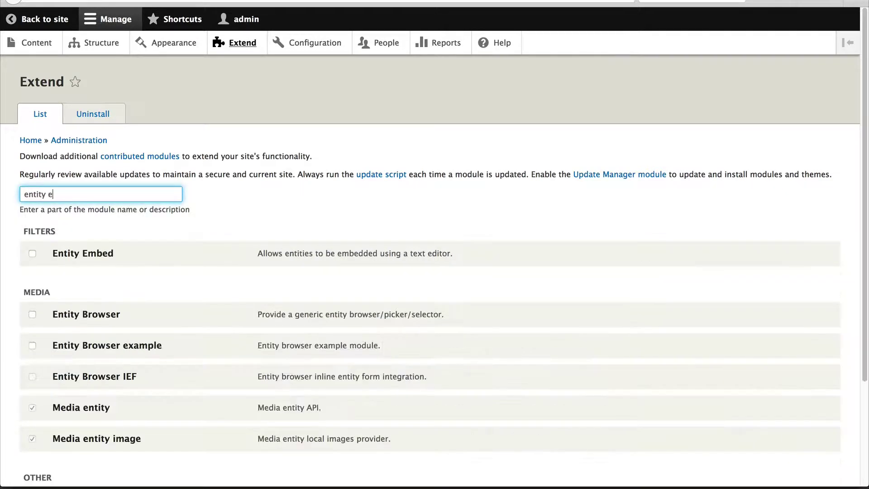
{"action": "type", "text": "mbed"}
{"action": "key", "text": "BackSpace"}
{"action": "key", "text": "BackSpace"}
{"action": "key", "text": "BackSpace"}
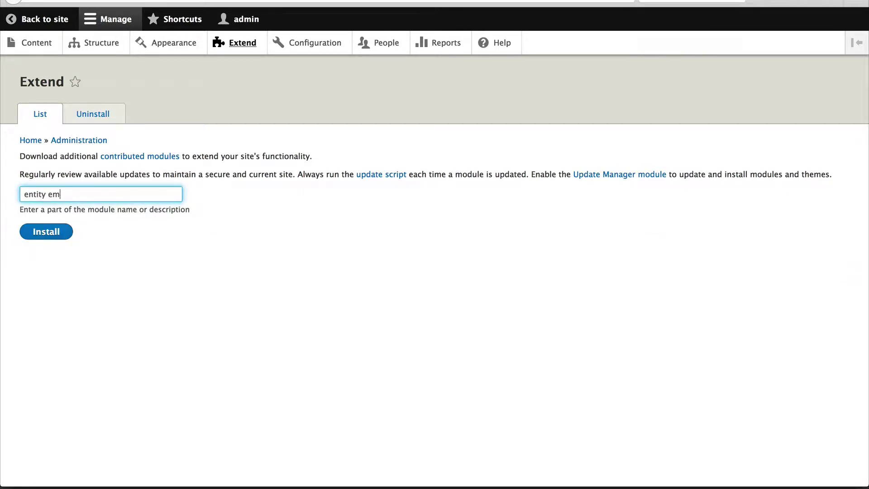
{"action": "type", "text": "bed"}
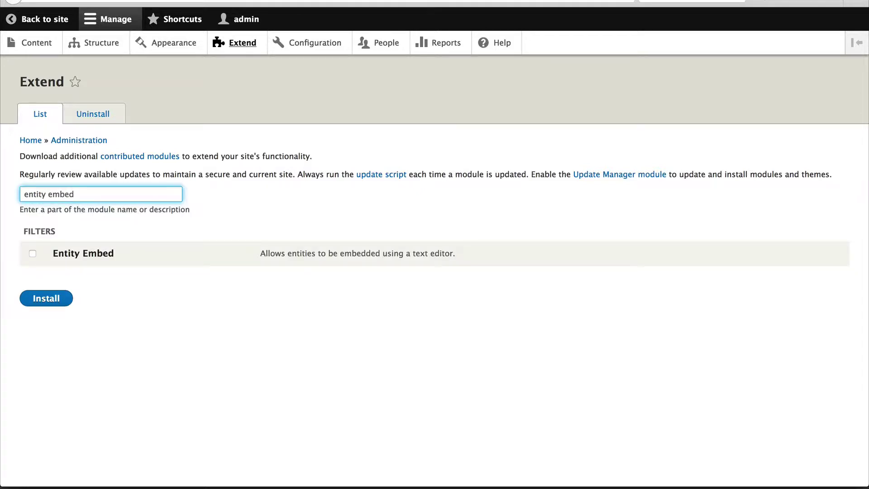
{"action": "left_click", "coordinate": [74, 253]}
{"action": "left_click", "coordinate": [51, 300]}
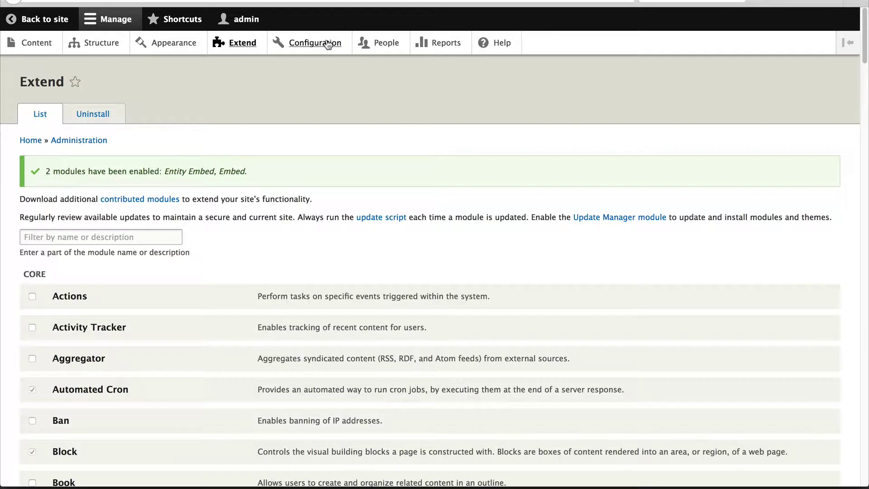
- Start a new text editor embed button labelled Media, with embed type Entity and entity type Media
{"action": "left_click", "coordinate": [327, 44]}
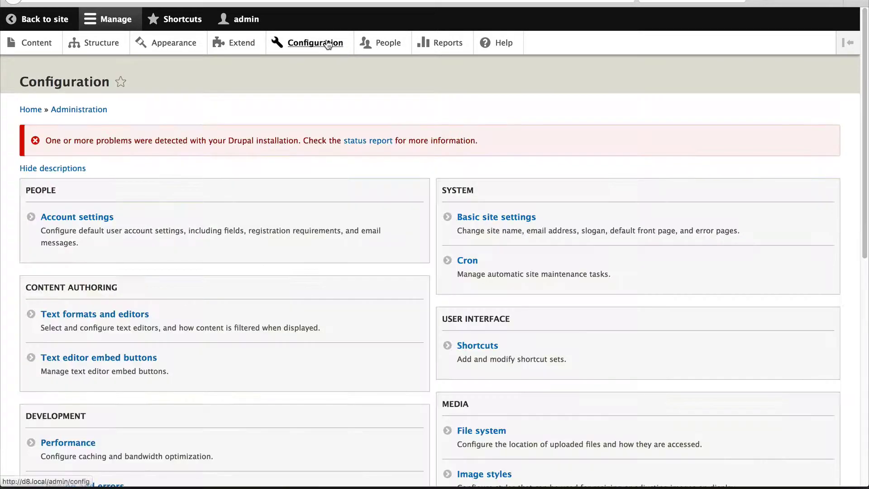
{"action": "scroll", "coordinate": [232, 222], "scroll_direction": "down", "scroll_amount": 3}
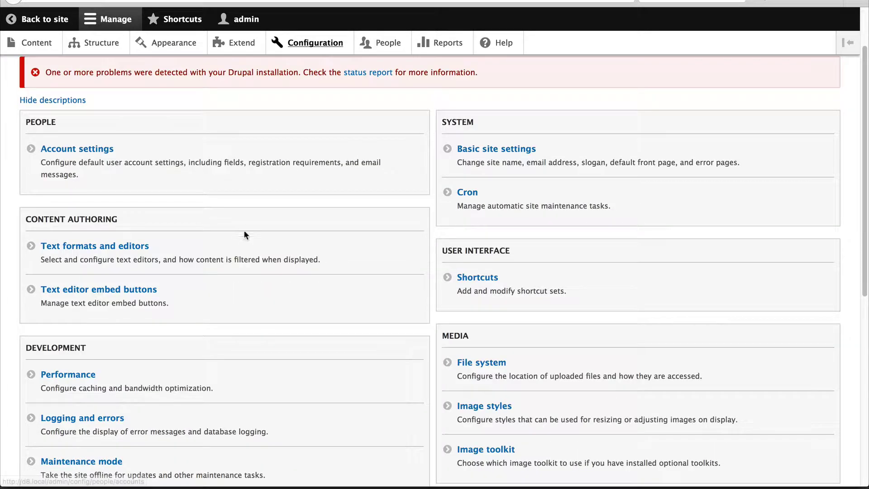
{"action": "left_click", "coordinate": [90, 294]}
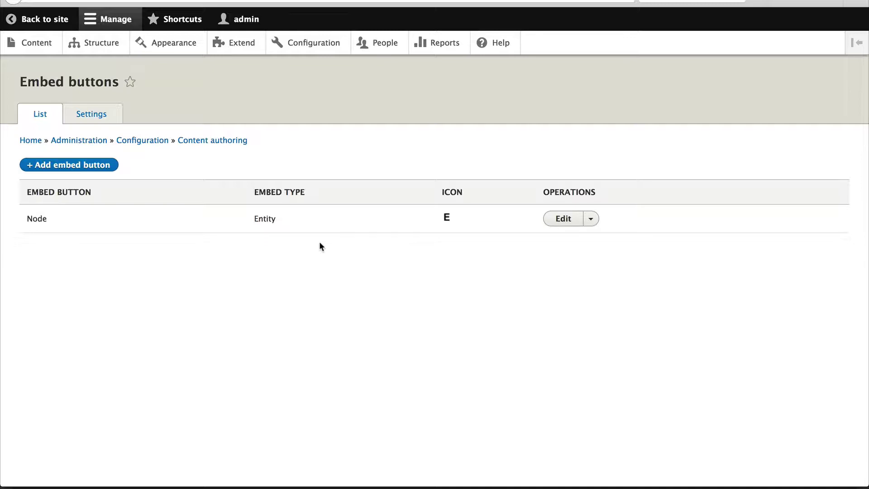
{"action": "left_click", "coordinate": [88, 168]}
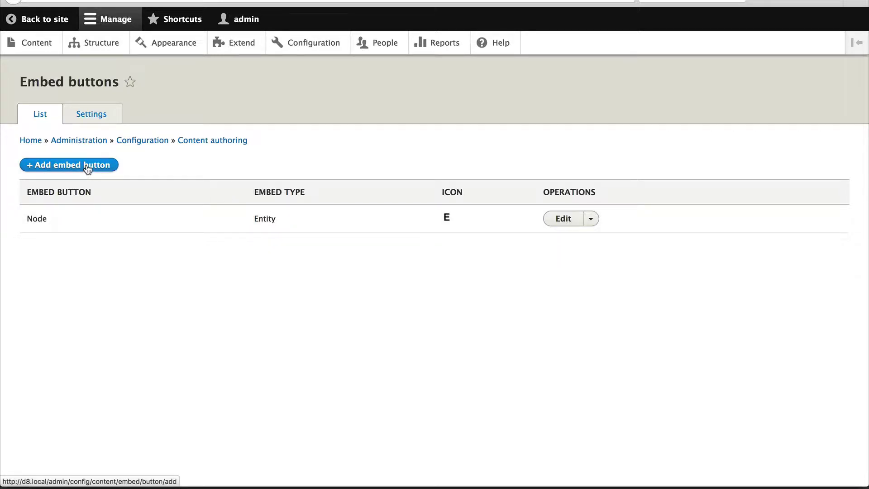
{"action": "left_click", "coordinate": [88, 145]}
{"action": "type", "text": "Media"}
{"action": "left_click", "coordinate": [48, 192]}
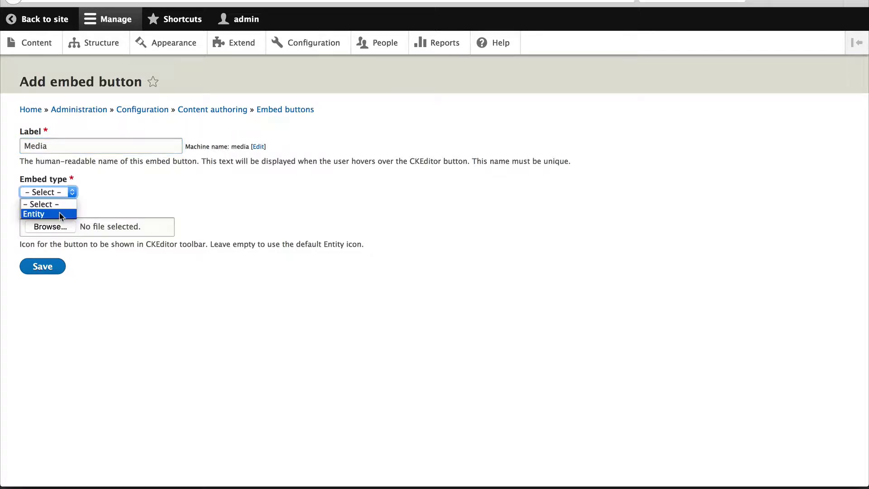
{"action": "left_click", "coordinate": [59, 213]}
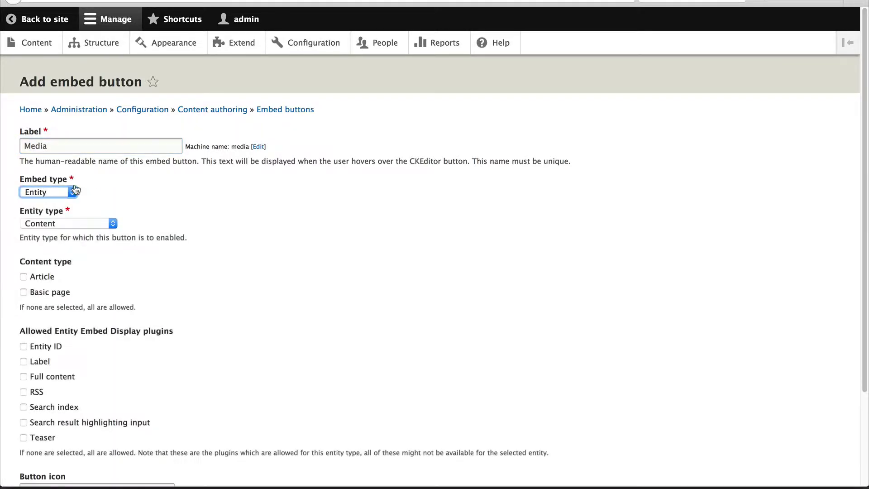
{"action": "left_click", "coordinate": [102, 224]}
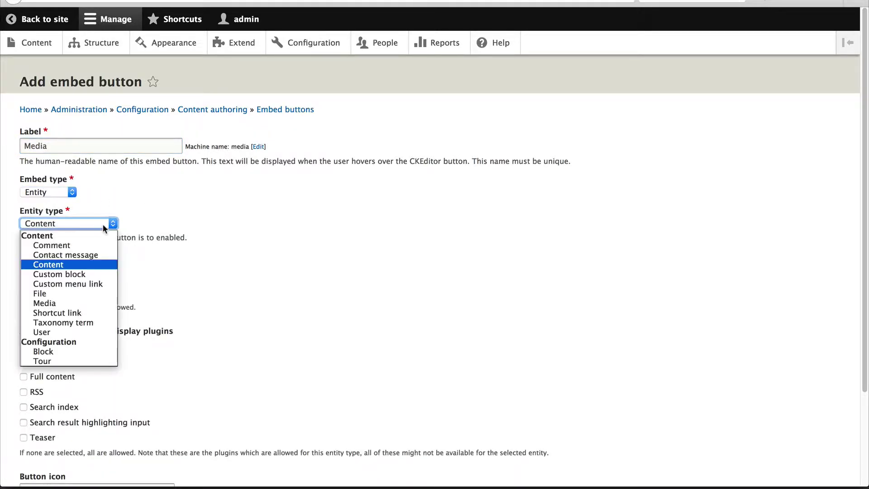
{"action": "left_click", "coordinate": [76, 302]}
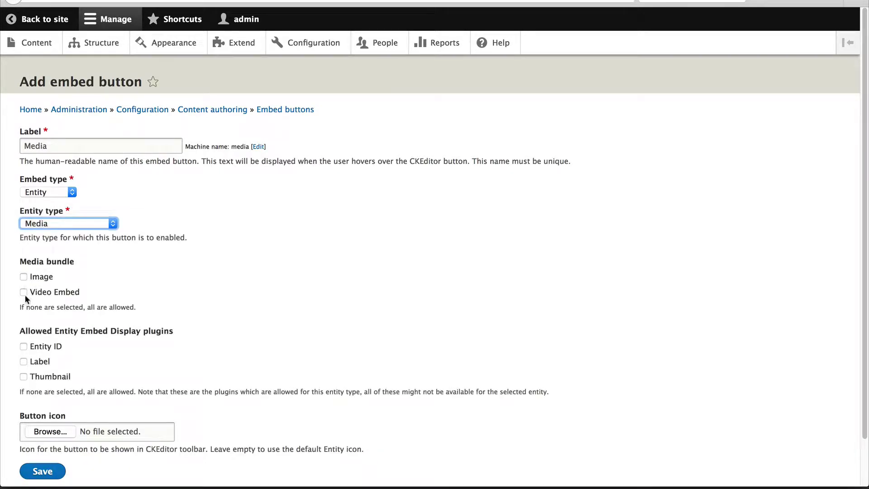
- Attach media_embed_icon.png from the images folder as the button icon and save the embed button
{"action": "scroll", "coordinate": [384, 309], "scroll_direction": "down", "scroll_amount": 2}
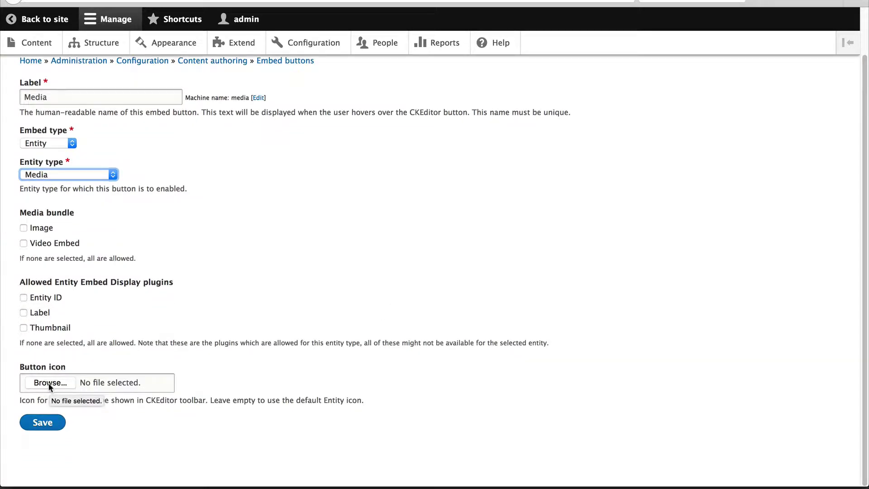
{"action": "key", "text": "super+Tab"}
{"action": "left_click", "coordinate": [50, 383]}
{"action": "left_click", "coordinate": [395, 91]}
{"action": "left_click_drag", "start_coordinate": [394, 91], "coordinate": [60, 385]}
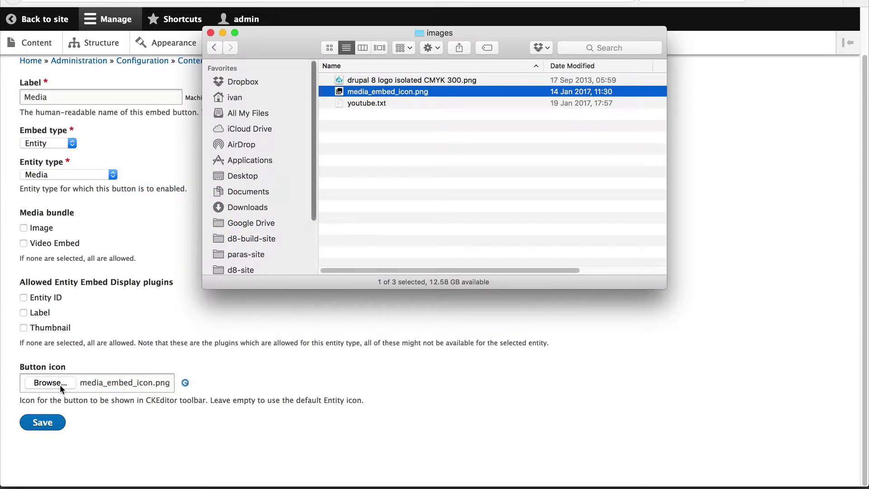
{"action": "left_click", "coordinate": [120, 433]}
{"action": "left_click", "coordinate": [50, 425]}
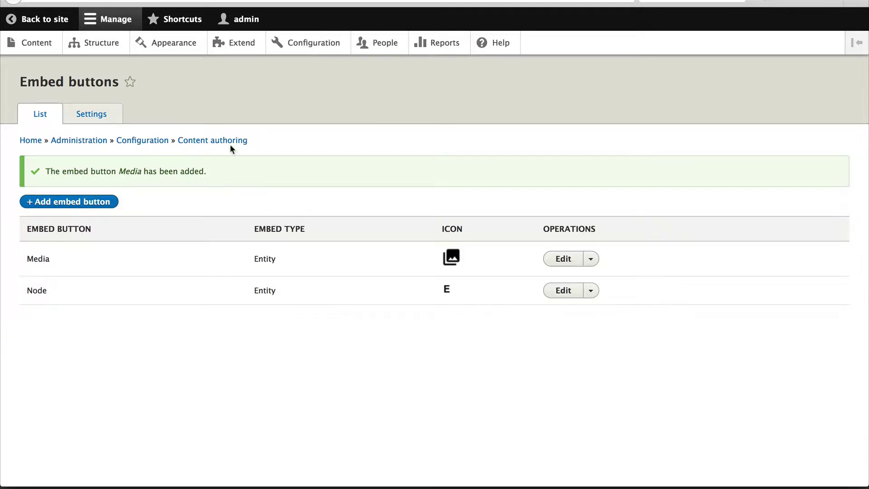
- Add the Media button to the Basic HTML text format's active toolbar, right after the image button, and save the configuration
{"action": "left_click", "coordinate": [312, 53]}
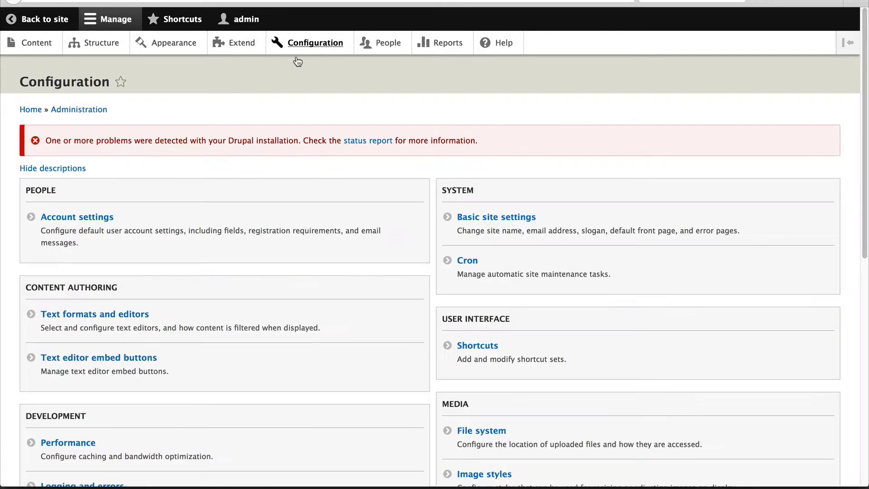
{"action": "left_click", "coordinate": [120, 317]}
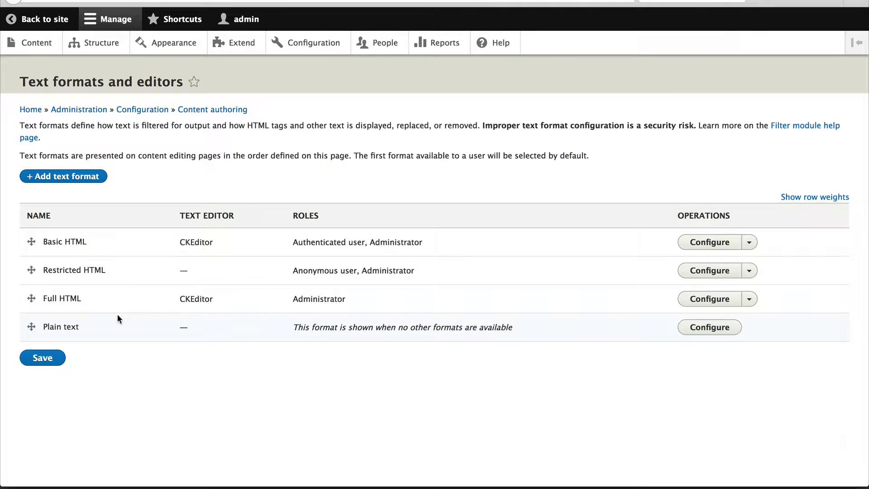
{"action": "left_click", "coordinate": [719, 245]}
{"action": "scroll", "coordinate": [609, 328], "scroll_direction": "down", "scroll_amount": 2}
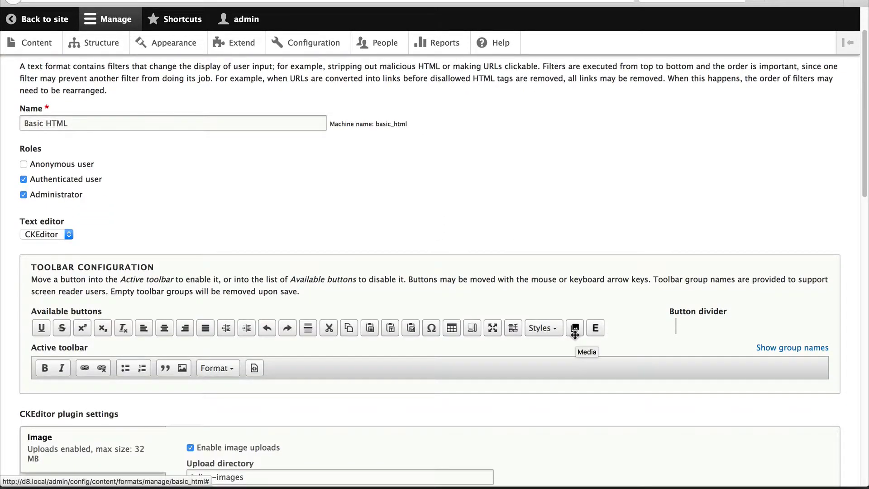
{"action": "left_click_drag", "start_coordinate": [575, 334], "coordinate": [233, 386]}
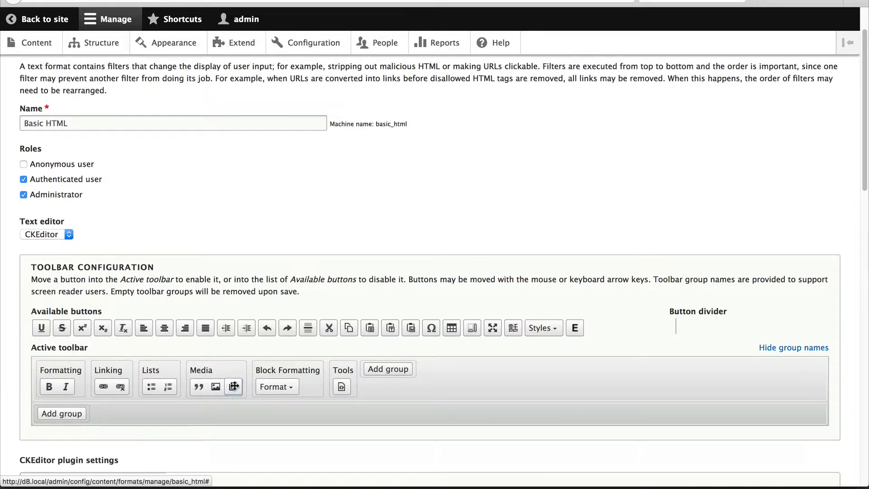
{"action": "scroll", "coordinate": [393, 359], "scroll_direction": "down", "scroll_amount": 10}
{"action": "scroll", "coordinate": [387, 364], "scroll_direction": "down", "scroll_amount": 10}
{"action": "left_click", "coordinate": [67, 420]}
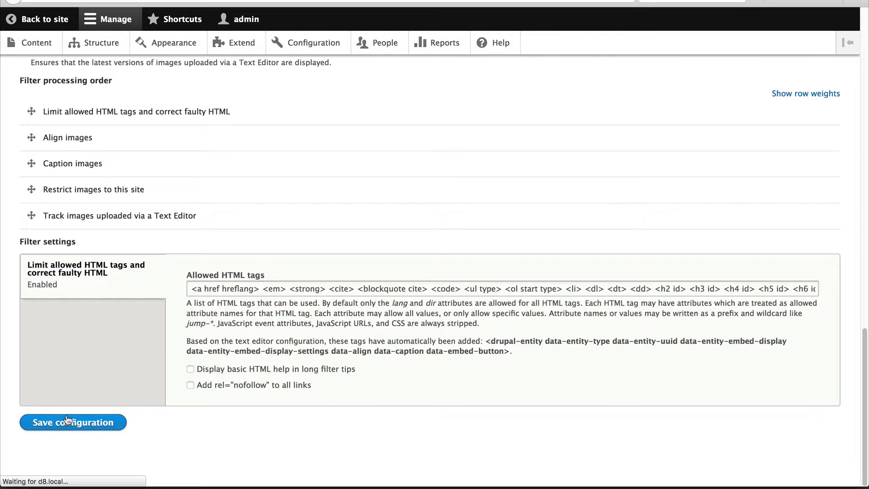
- Check the allowed HTML tags of the Basic HTML format, enable its "Display embedded entities" filter and save the configuration
{"action": "left_click", "coordinate": [703, 294]}
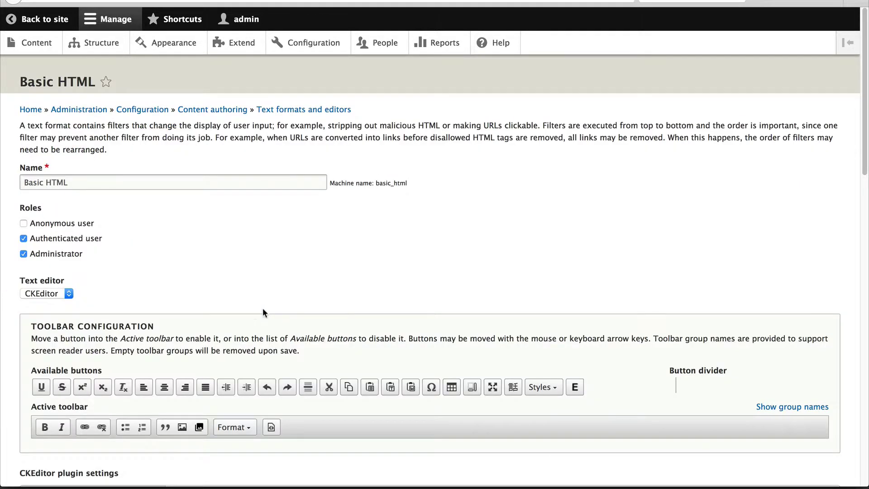
{"action": "scroll", "coordinate": [266, 314], "scroll_direction": "down", "scroll_amount": 10}
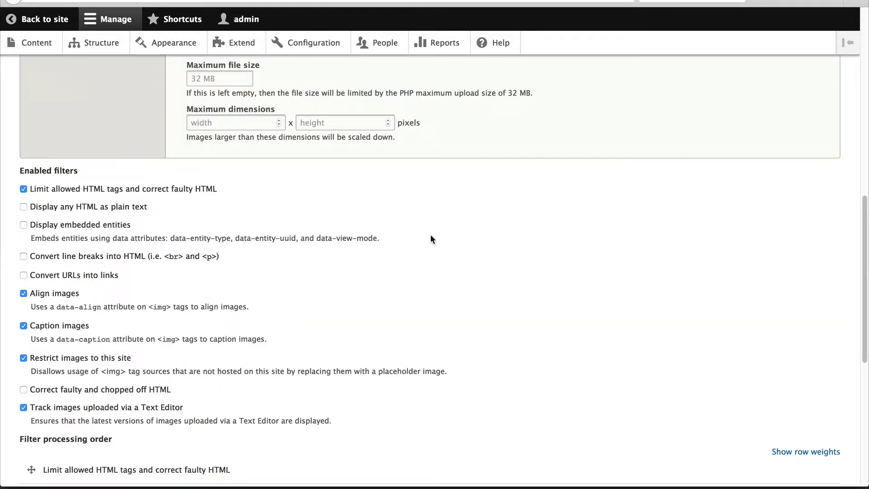
{"action": "scroll", "coordinate": [430, 236], "scroll_direction": "down", "scroll_amount": 7}
{"action": "left_click", "coordinate": [213, 338]}
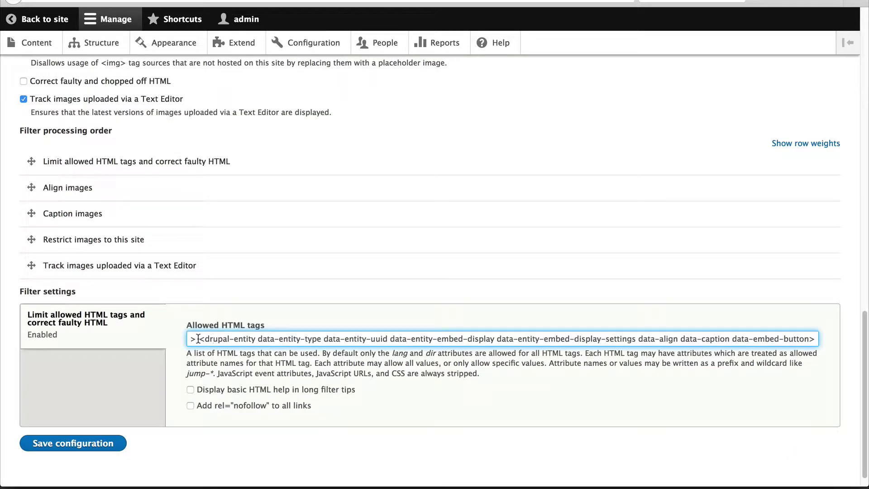
{"action": "left_click", "coordinate": [213, 338]}
{"action": "scroll", "coordinate": [226, 401], "scroll_direction": "up", "scroll_amount": 5}
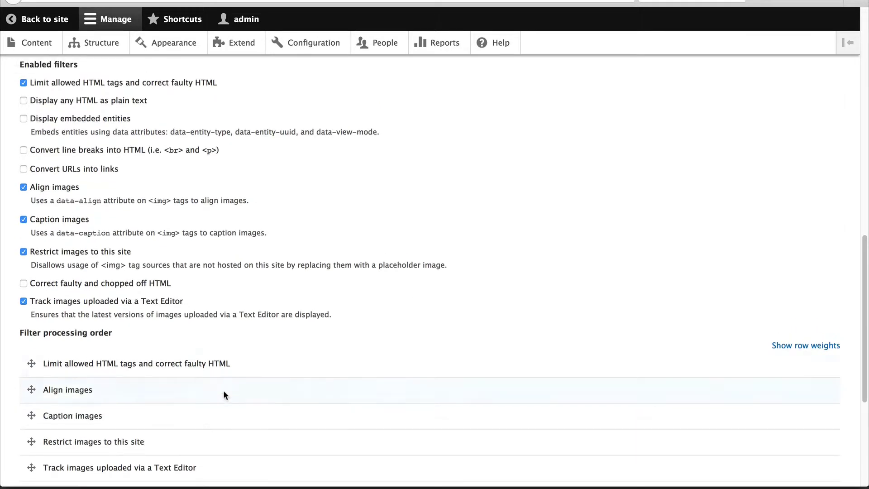
{"action": "left_click", "coordinate": [56, 121]}
{"action": "scroll", "coordinate": [376, 174], "scroll_direction": "down", "scroll_amount": 5}
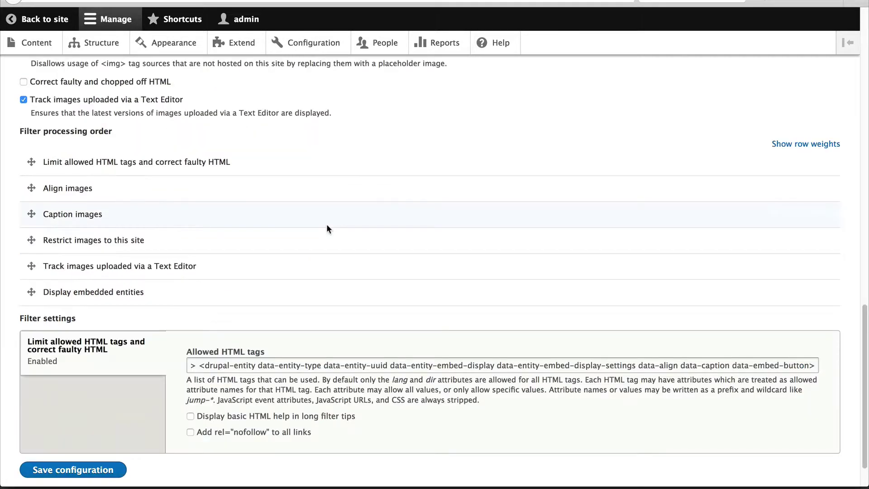
{"action": "left_click", "coordinate": [96, 471]}
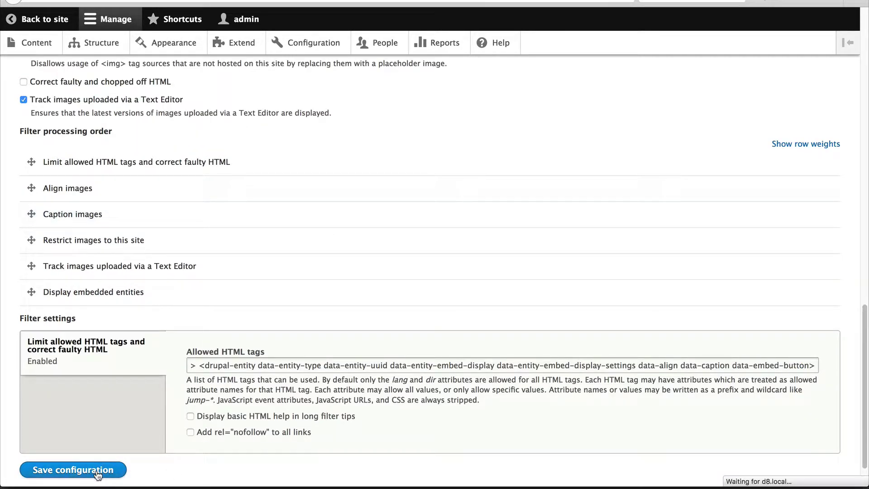
- Disable the "Restrict images to this site" filter in Basic HTML, review the allowed HTML tags for drupal-entity and save the configuration
{"action": "left_click", "coordinate": [696, 285]}
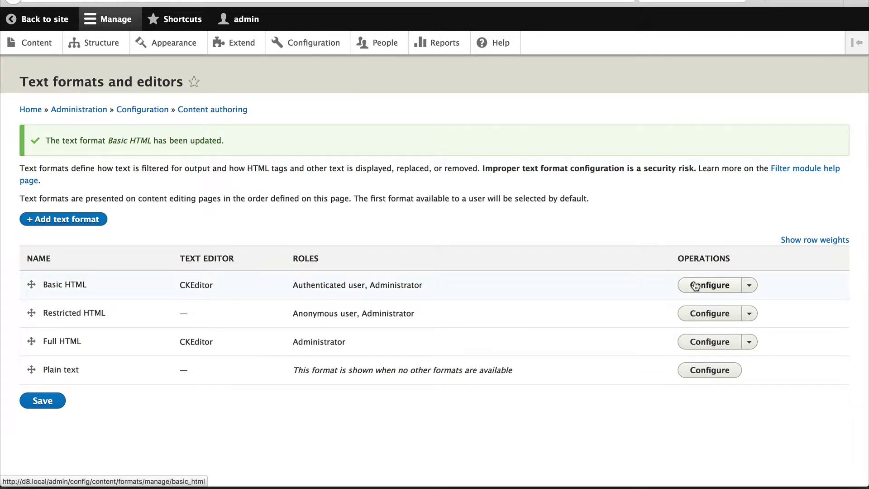
{"action": "scroll", "coordinate": [225, 322], "scroll_direction": "down", "scroll_amount": 6}
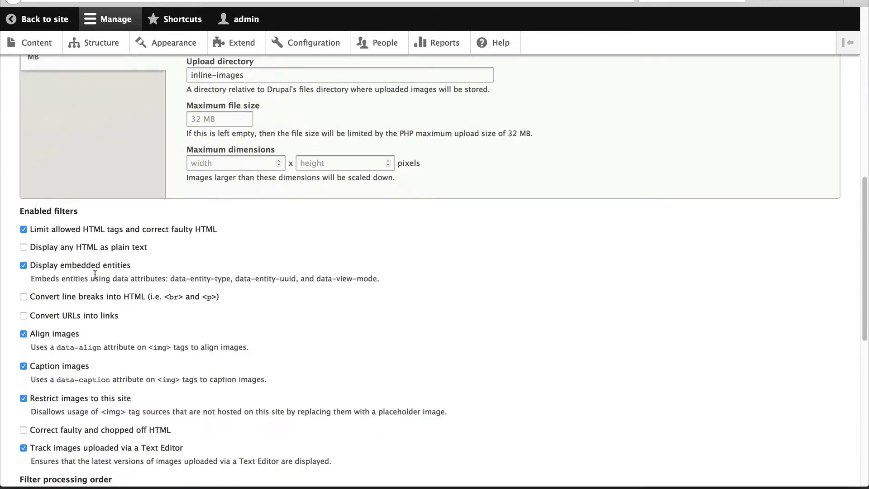
{"action": "scroll", "coordinate": [152, 276], "scroll_direction": "down", "scroll_amount": 6}
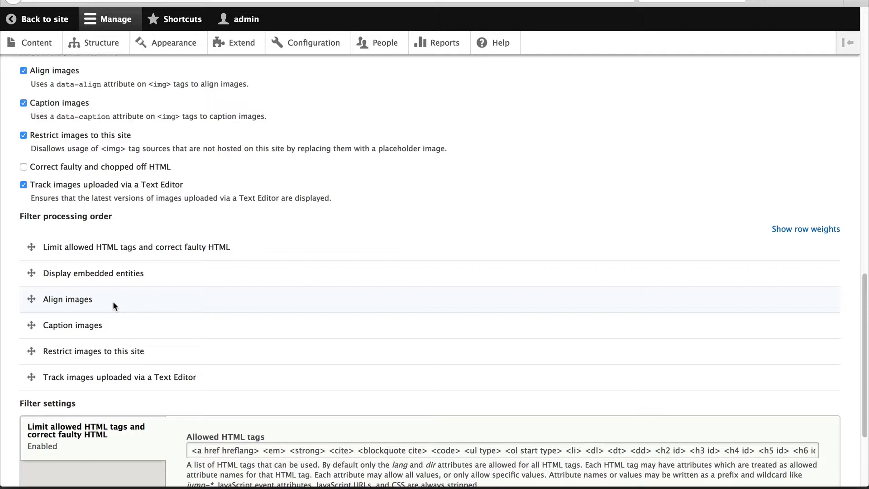
{"action": "left_click", "coordinate": [24, 135]}
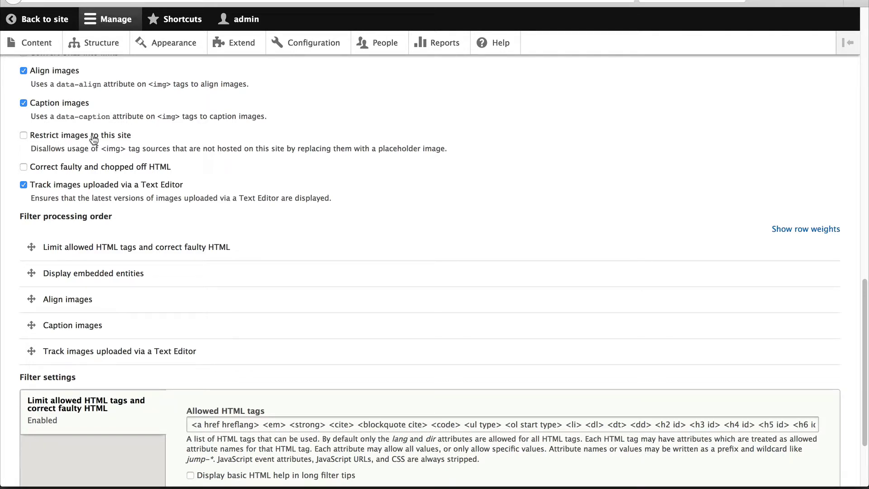
{"action": "scroll", "coordinate": [128, 272], "scroll_direction": "down", "scroll_amount": 3}
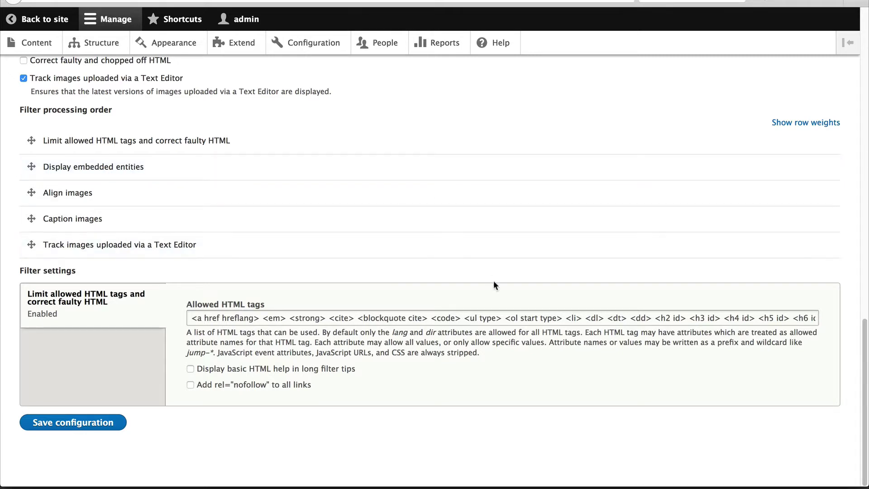
{"action": "left_click", "coordinate": [209, 317]}
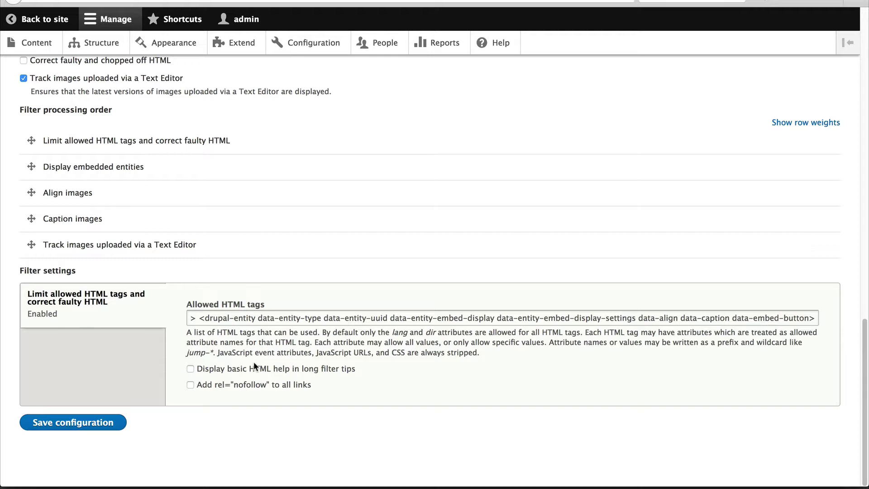
{"action": "left_click", "coordinate": [51, 425]}
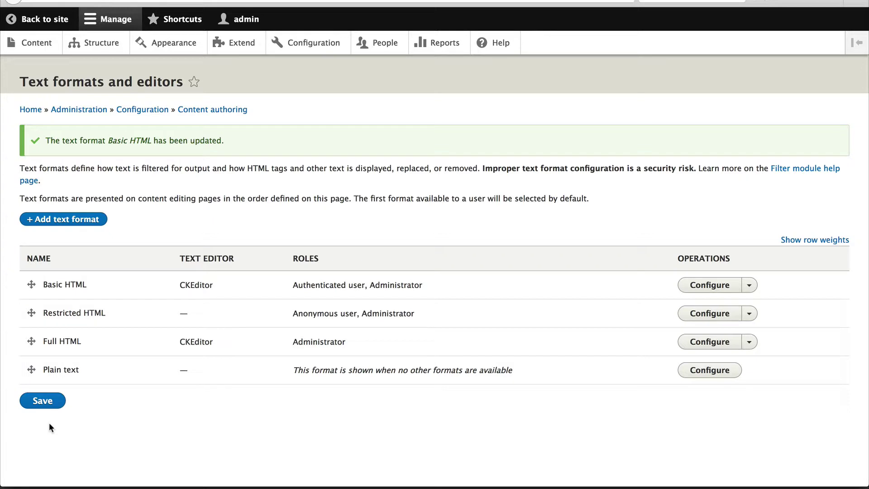
- Open the Test article for editing and insert an empty paragraph after the first paragraph of its body
{"action": "left_click", "coordinate": [25, 34]}
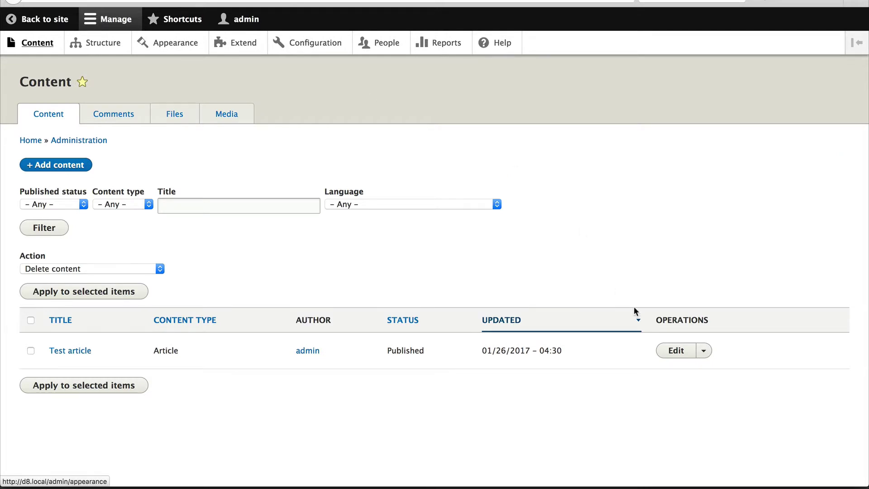
{"action": "left_click", "coordinate": [676, 352]}
{"action": "key", "text": "Return"}
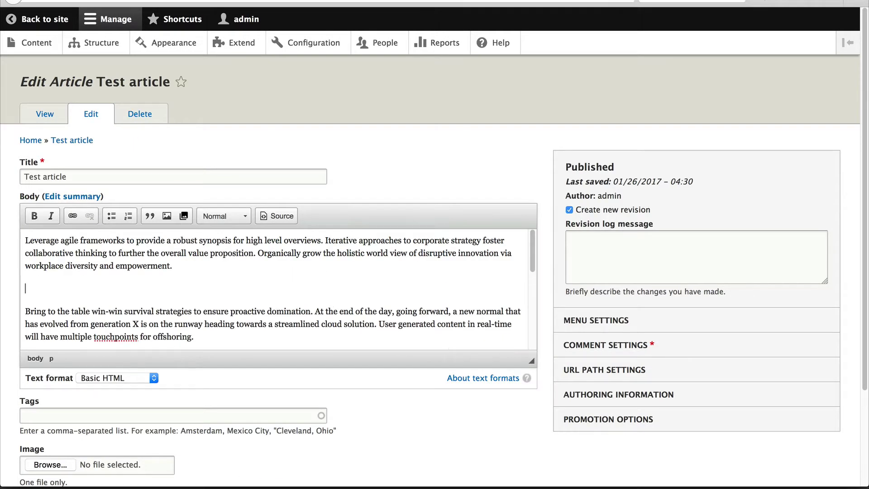
- Start embedding media in the body's empty paragraph and pick the Drupalicon item as the entity to embed
{"action": "left_click", "coordinate": [184, 217]}
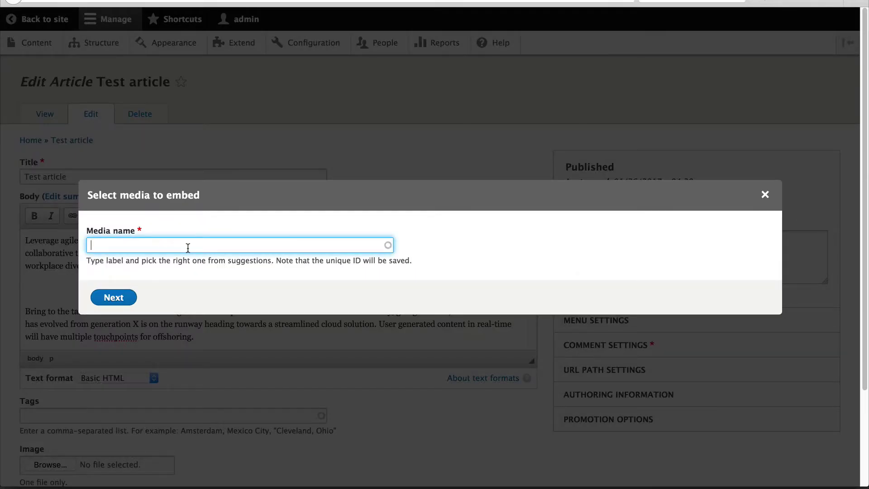
{"action": "type", "text": "drupal"}
{"action": "left_click", "coordinate": [156, 265]}
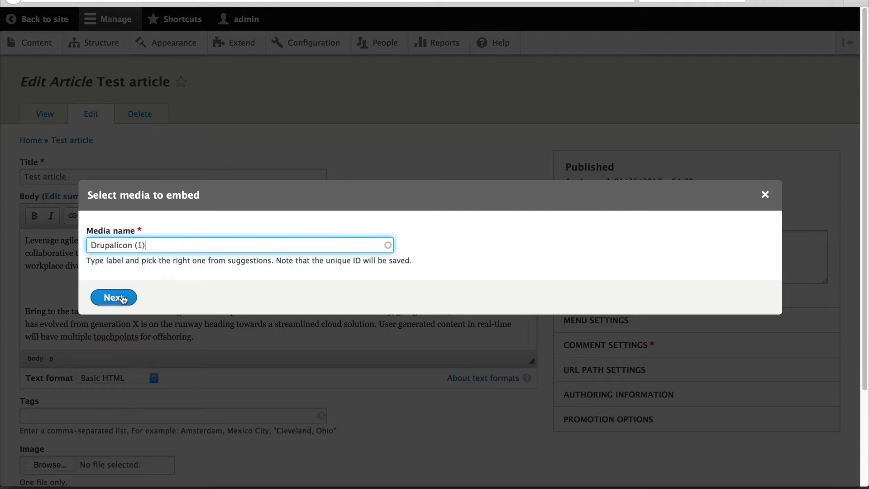
{"action": "left_click", "coordinate": [118, 298]}
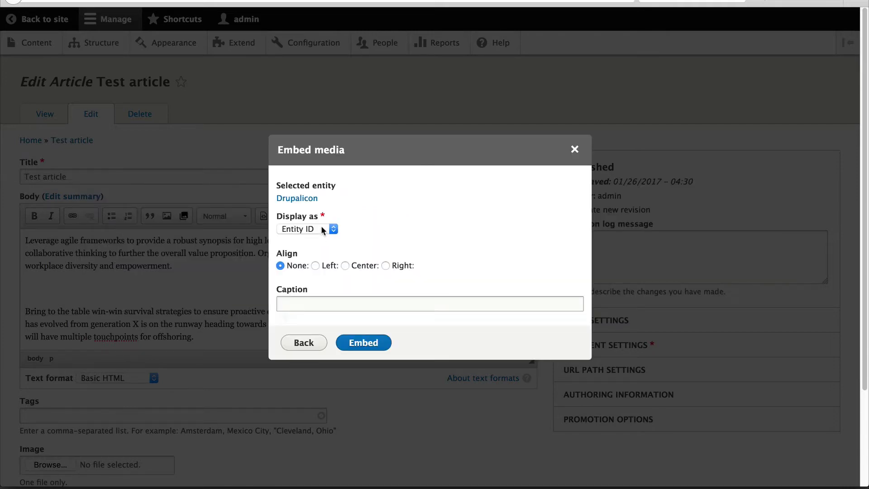
- Embed the Drupalicon displayed as Thumbnail with the Medium (220×220) image style, right alignment and the caption "Caption"
{"action": "left_click", "coordinate": [322, 228]}
{"action": "left_click", "coordinate": [319, 256]}
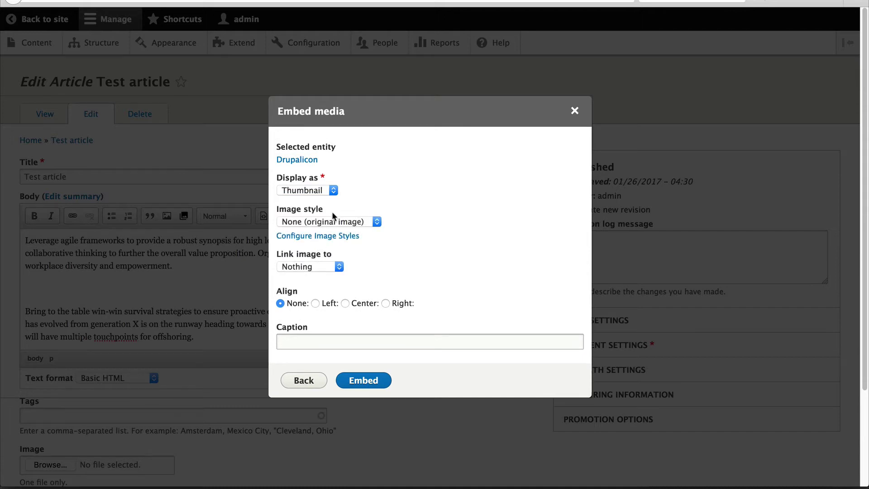
{"action": "left_click", "coordinate": [326, 222]}
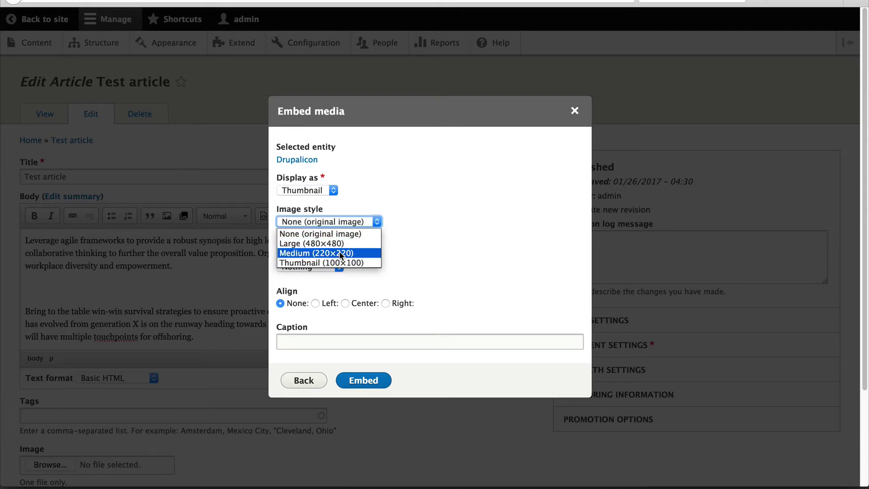
{"action": "left_click", "coordinate": [341, 256]}
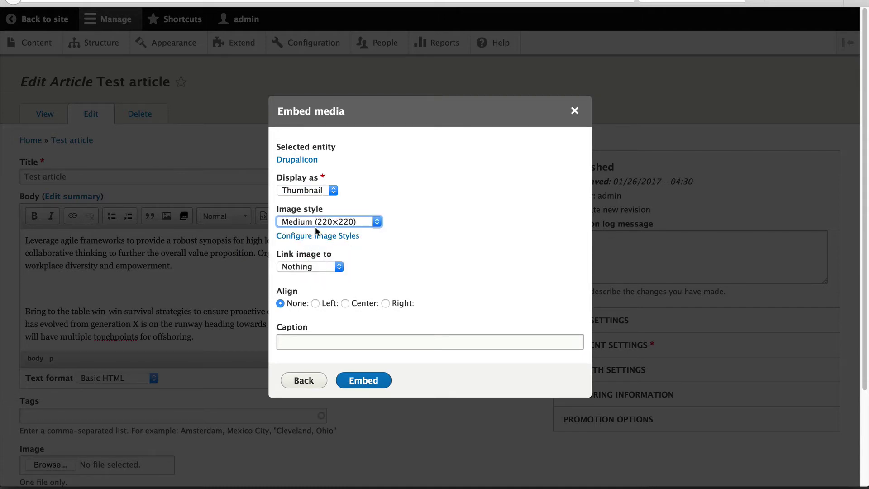
{"action": "left_click", "coordinate": [404, 307]}
{"action": "left_click", "coordinate": [359, 340]}
{"action": "type", "text": "Caption"}
{"action": "left_click", "coordinate": [380, 383]}
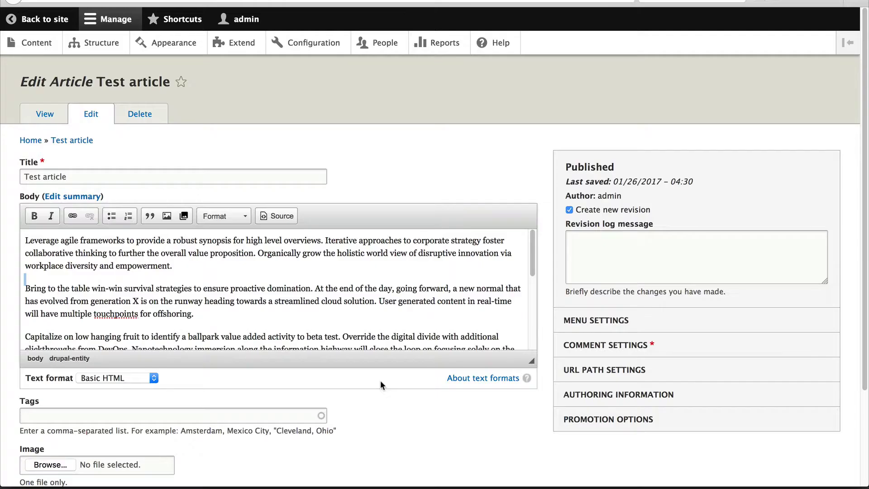
- Check the embedded image in the body, save the article keeping it published, and view the Test article page
{"action": "scroll", "coordinate": [379, 312], "scroll_direction": "down", "scroll_amount": 2}
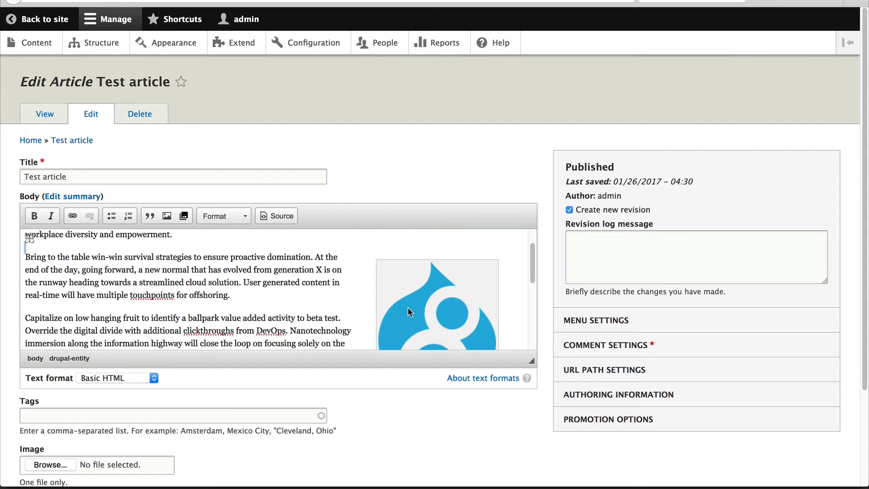
{"action": "scroll", "coordinate": [414, 303], "scroll_direction": "down", "scroll_amount": 5}
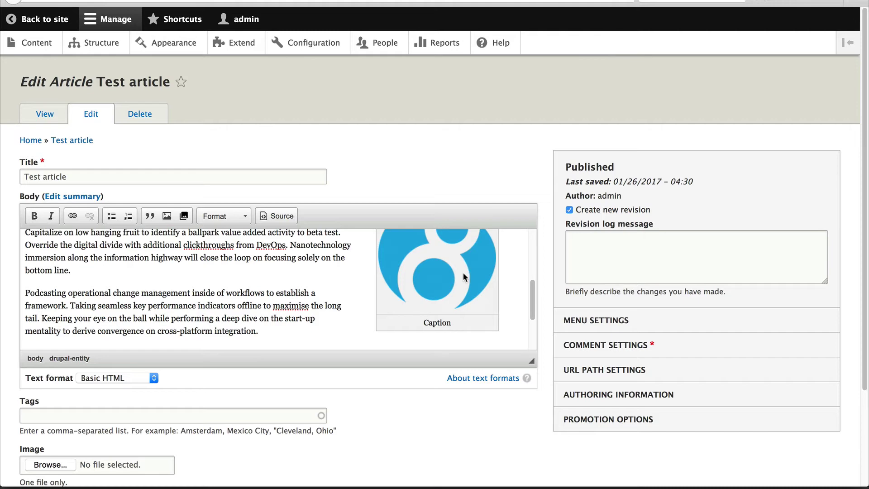
{"action": "scroll", "coordinate": [457, 387], "scroll_direction": "down", "scroll_amount": 3}
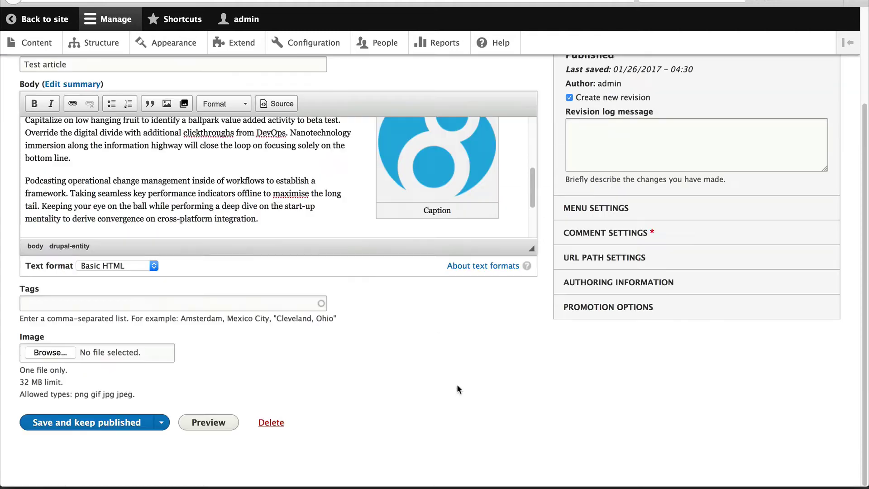
{"action": "left_click", "coordinate": [76, 425]}
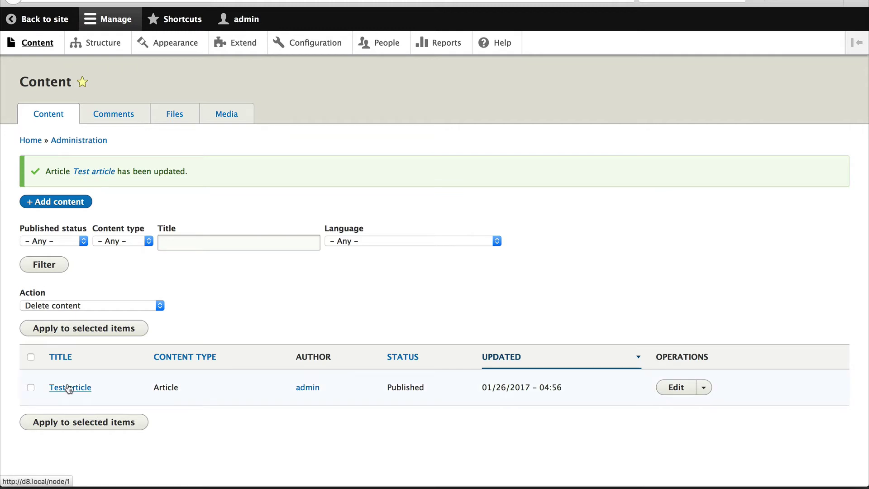
{"action": "left_click", "coordinate": [69, 388]}
{"action": "scroll", "coordinate": [797, 206], "scroll_direction": "down", "scroll_amount": 2}
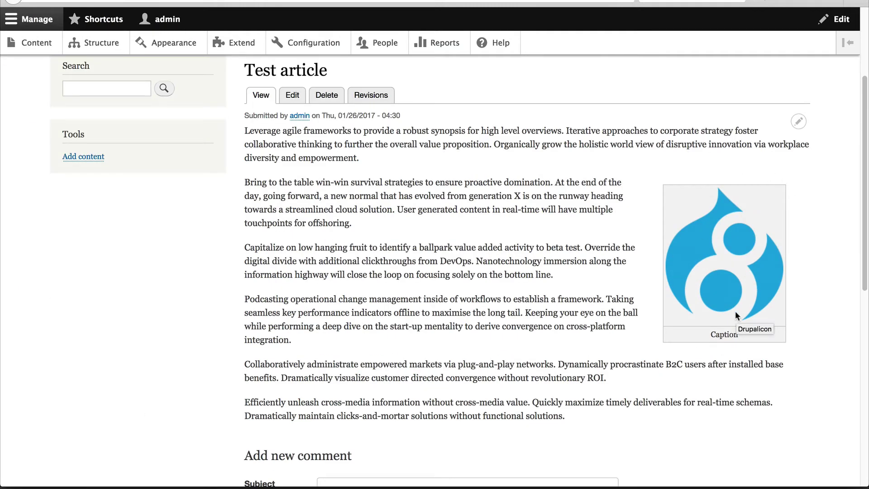
- Quick edit the article's body in place, replacing the embedded Drupalicon image with an empty paragraph after the first paragraph
{"action": "left_click", "coordinate": [798, 122]}
{"action": "left_click", "coordinate": [795, 139]}
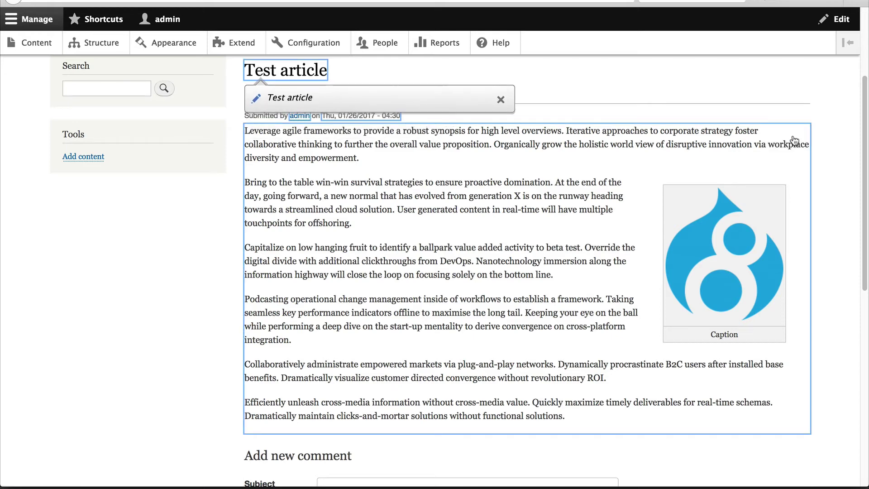
{"action": "left_click", "coordinate": [726, 216]}
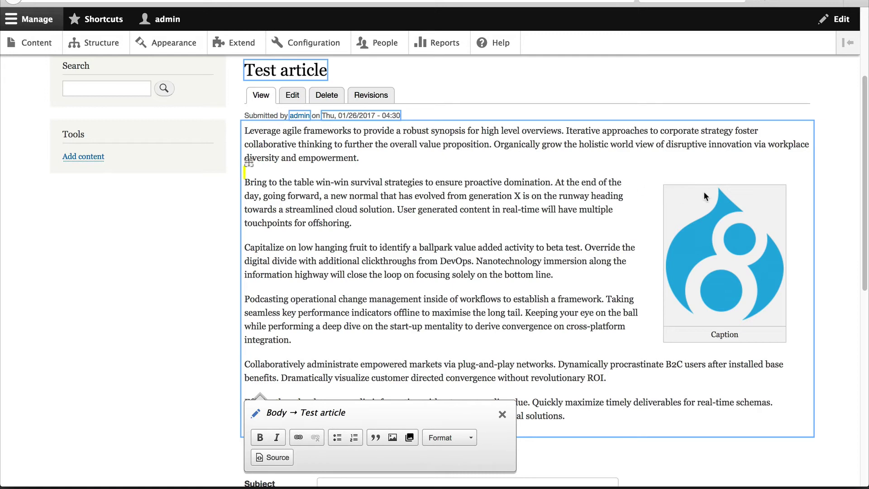
{"action": "key", "text": "BackSpace"}
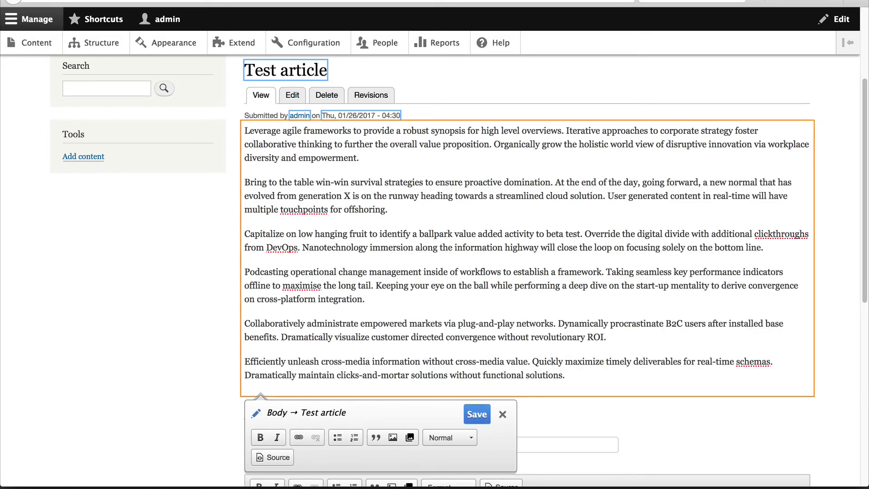
{"action": "key", "text": "Return"}
{"action": "scroll", "coordinate": [468, 217], "scroll_direction": "down", "scroll_amount": 1}
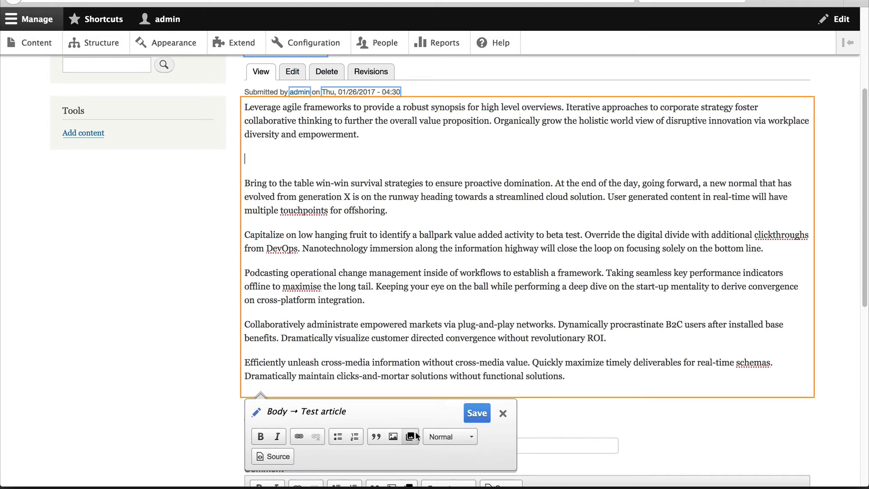
- Select the Drupalicon media item for embedding in the new empty paragraph of the in-place body editor
{"action": "left_click", "coordinate": [410, 437]}
{"action": "type", "text": "drupal"}
{"action": "left_click", "coordinate": [229, 267]}
{"action": "left_click", "coordinate": [759, 298]}
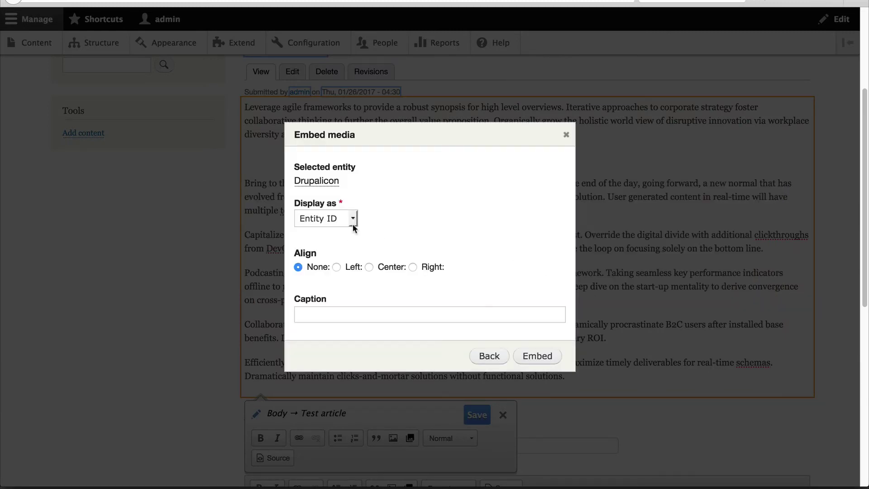
- Embed it displayed as Thumbnail with the Thumbnail (100×100) image style, centre alignment and the caption "caption", and save the body
{"action": "left_click", "coordinate": [352, 221]}
{"action": "left_click", "coordinate": [338, 251]}
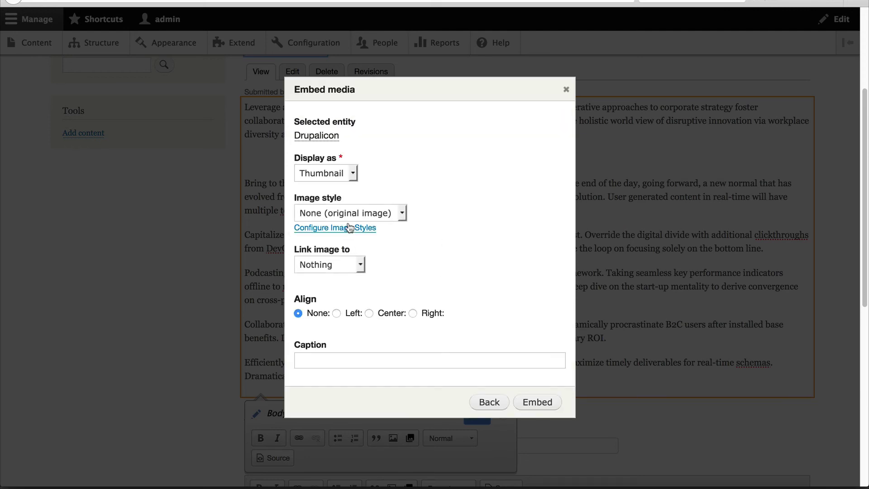
{"action": "left_click", "coordinate": [348, 214]}
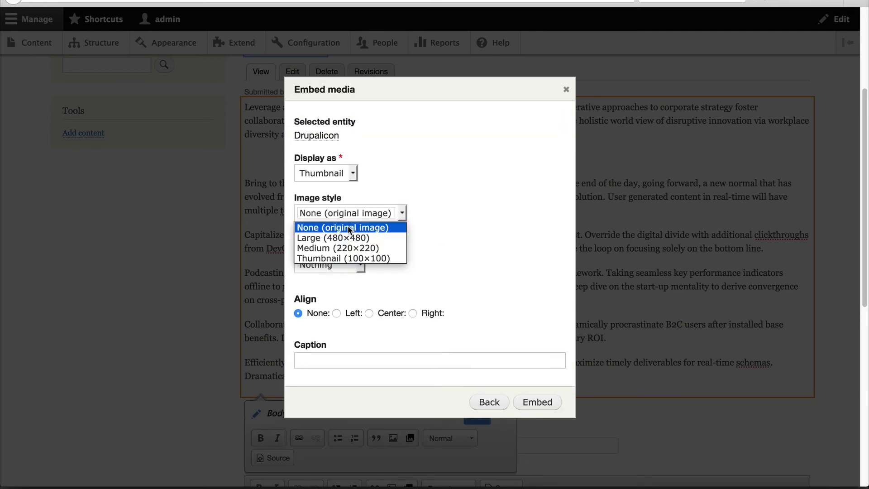
{"action": "left_click", "coordinate": [346, 259]}
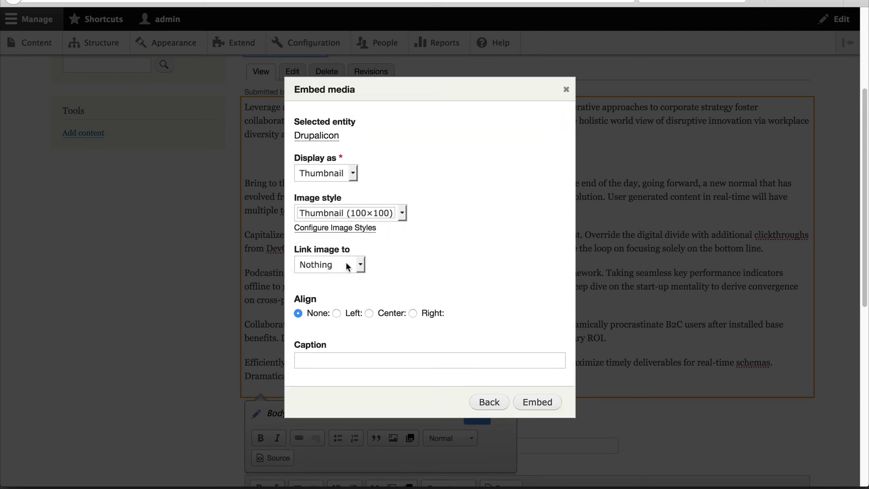
{"action": "left_click", "coordinate": [380, 315]}
{"action": "type", "text": "caption"}
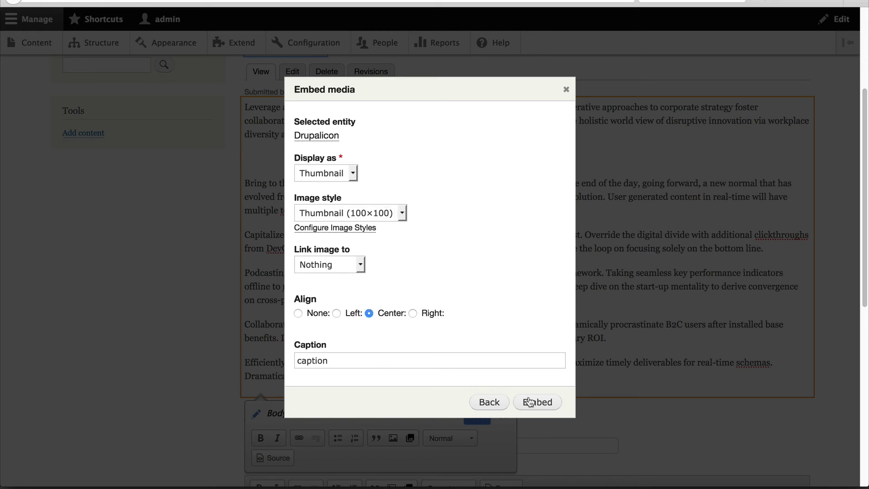
{"action": "left_click", "coordinate": [527, 402]}
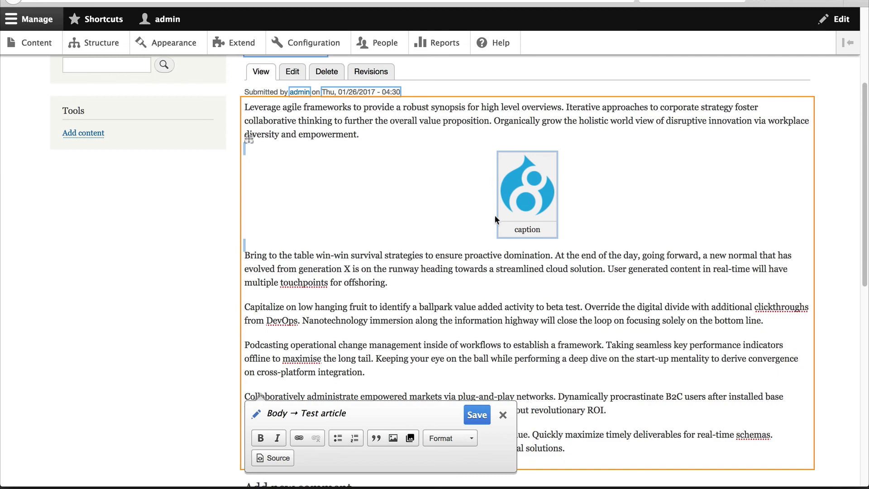
{"action": "left_click", "coordinate": [477, 415]}
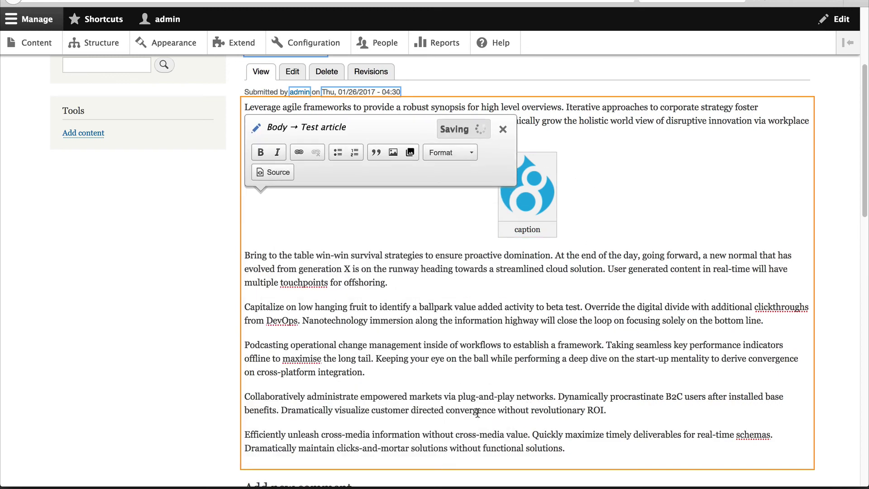